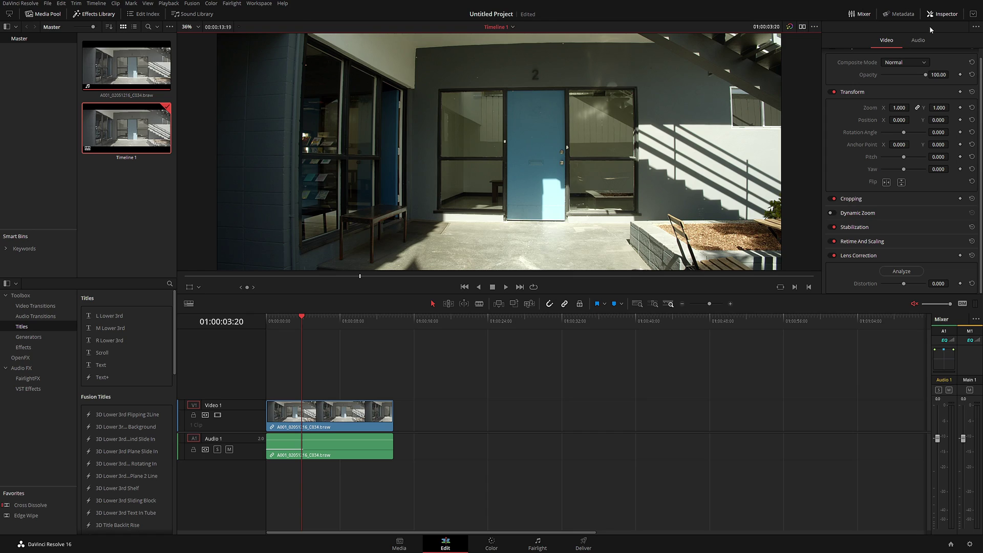
- Hide the Inspector's clip properties to widen the Edit page viewer
{"action": "left_click", "coordinate": [935, 15]}
{"action": "left_click", "coordinate": [935, 15]}
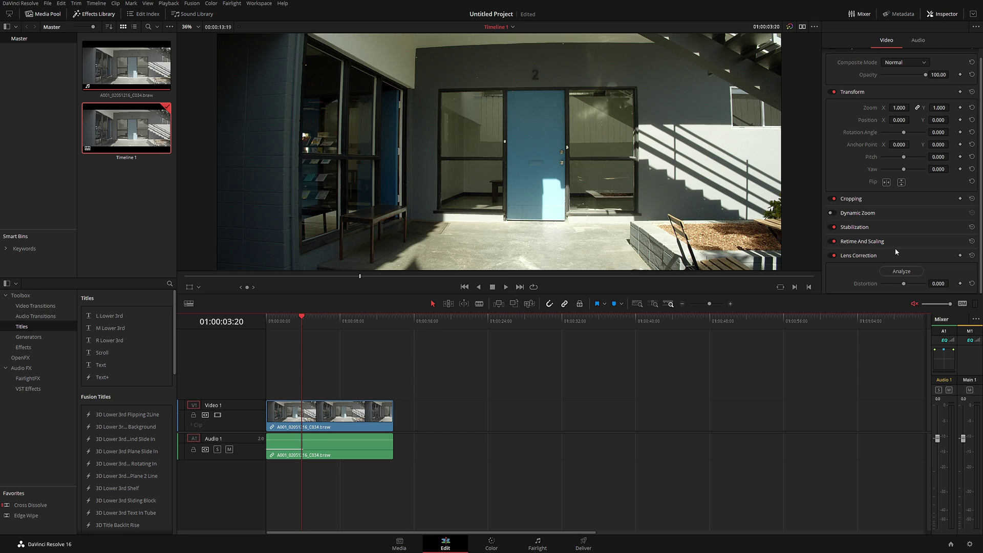
{"action": "left_click", "coordinate": [861, 256]}
{"action": "left_click", "coordinate": [863, 265]}
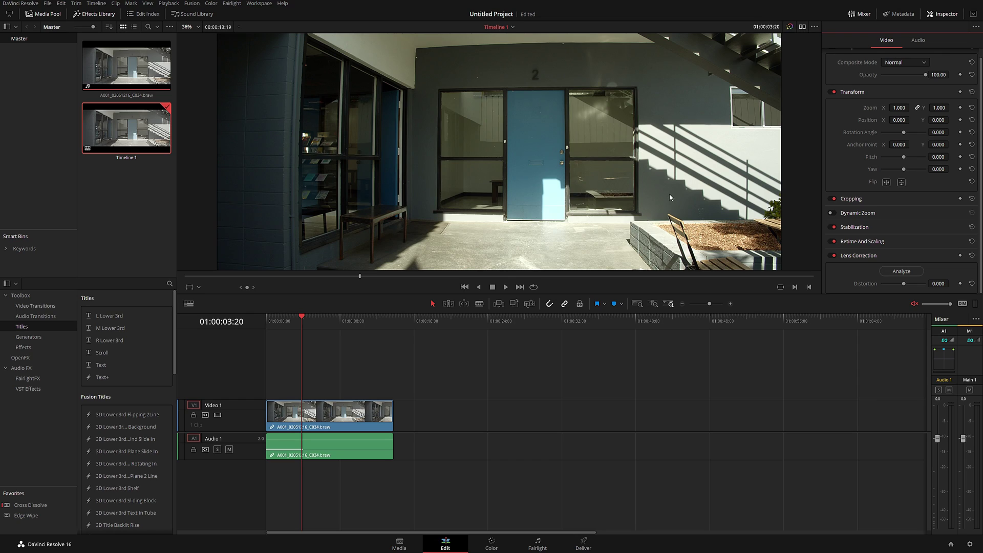
{"action": "left_click", "coordinate": [899, 275]}
{"action": "left_click_drag", "start_coordinate": [901, 286], "coordinate": [905, 284]}
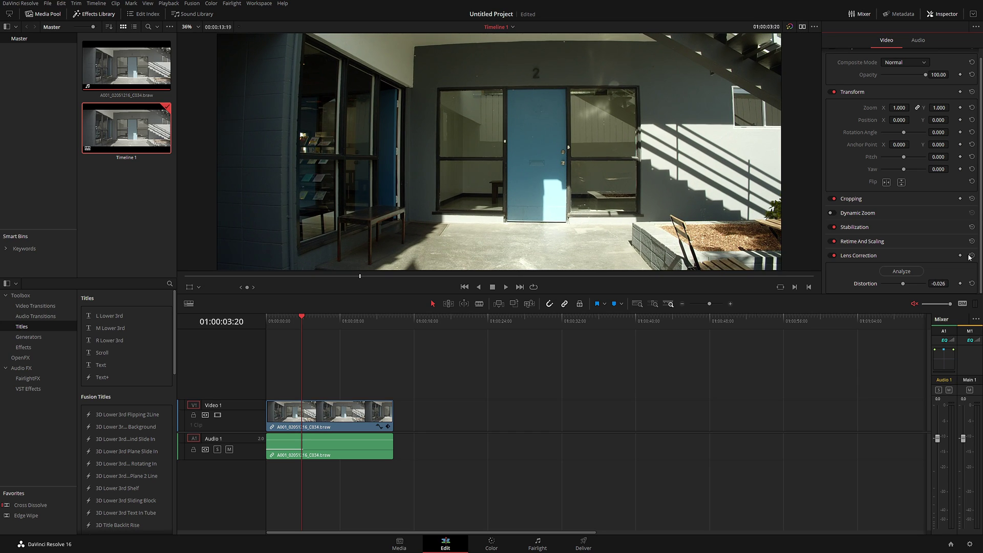
{"action": "left_click", "coordinate": [972, 283]}
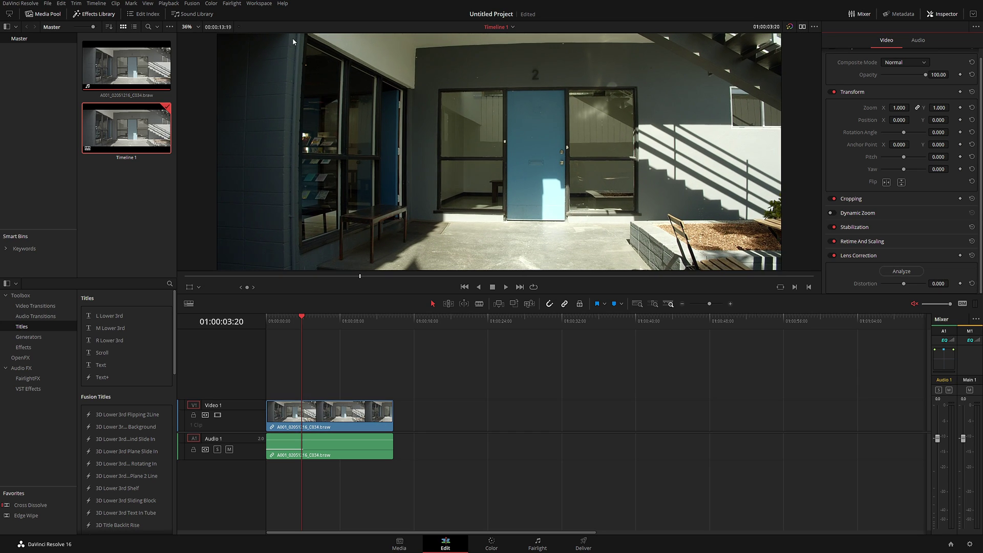
{"action": "scroll", "coordinate": [308, 164], "scroll_direction": "up", "scroll_amount": 1}
- Zoom the viewer onto the building's left windows and raise Lens Correction distortion to 0.094
{"action": "scroll", "coordinate": [308, 164], "scroll_direction": "up", "scroll_amount": 1}
{"action": "left_click_drag", "start_coordinate": [308, 164], "coordinate": [492, 124]}
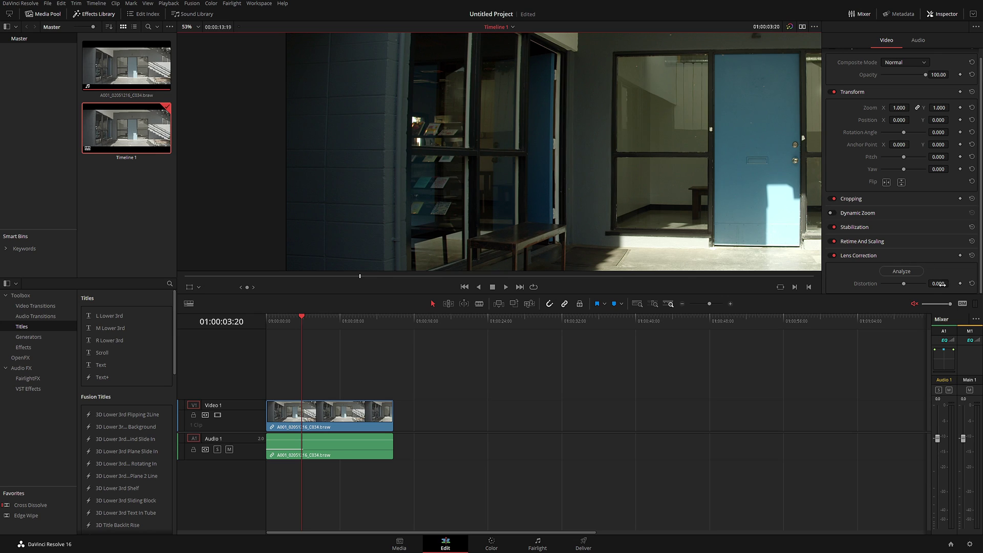
{"action": "mouse_move", "coordinate": [938, 284]}
{"action": "left_mouse_down"}
{"action": "mouse_move", "coordinate": [924, 285]}
{"action": "mouse_move", "coordinate": [948, 284]}
{"action": "left_mouse_up"}
- Play back with distortion near 0.13, then reset it to 0.000 and move to the Color page
{"action": "scroll", "coordinate": [583, 197], "scroll_direction": "down", "scroll_amount": 2}
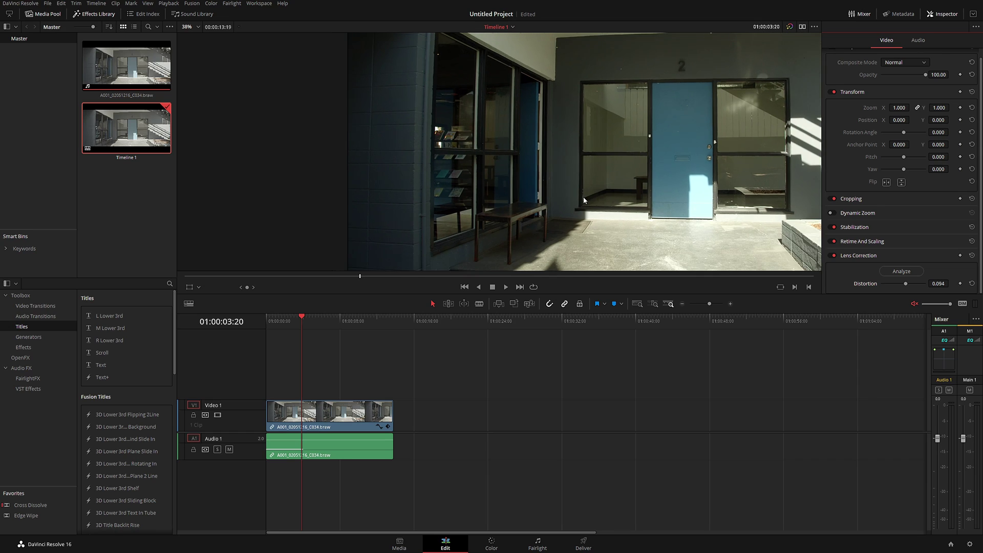
{"action": "scroll", "coordinate": [583, 197], "scroll_direction": "down", "scroll_amount": 2}
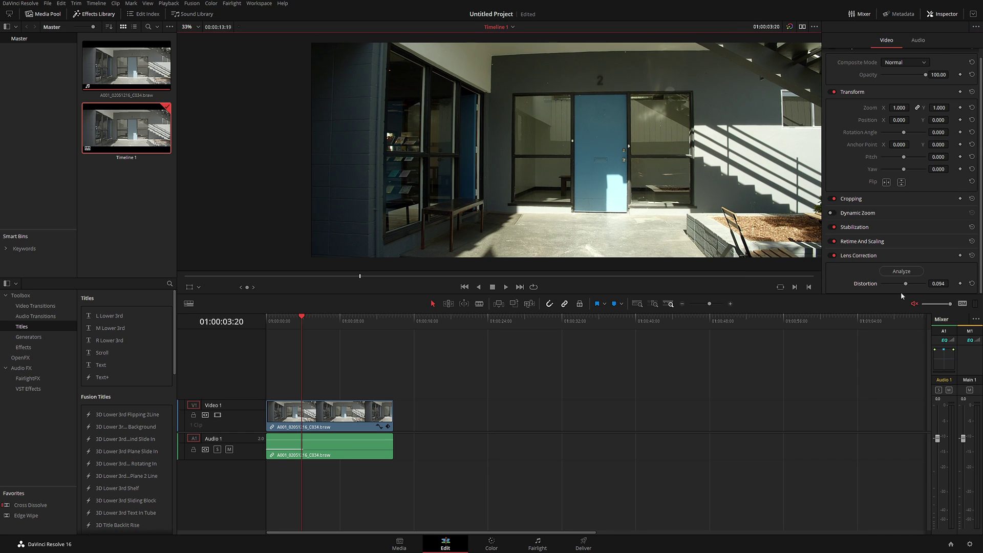
{"action": "left_click_drag", "start_coordinate": [938, 283], "coordinate": [951, 283]}
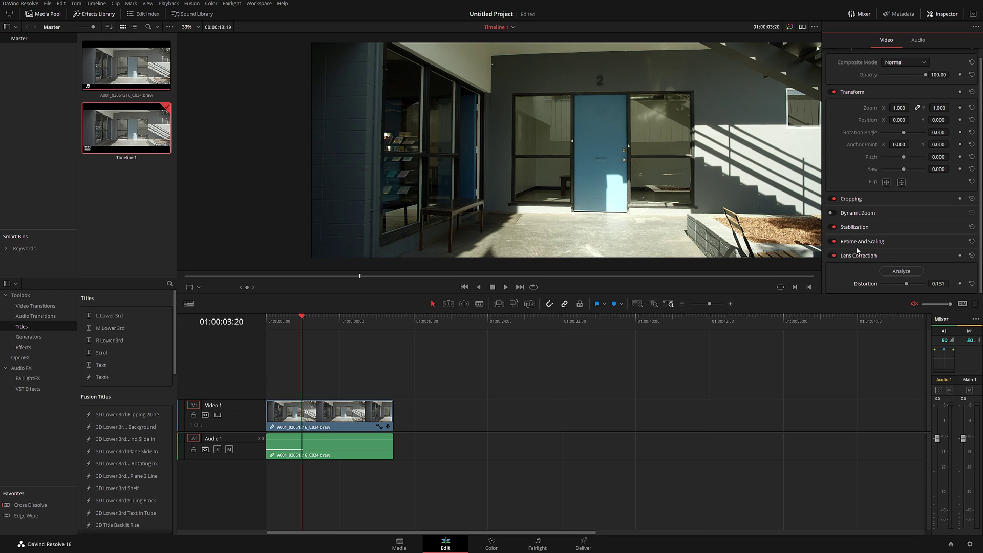
{"action": "key", "text": "space"}
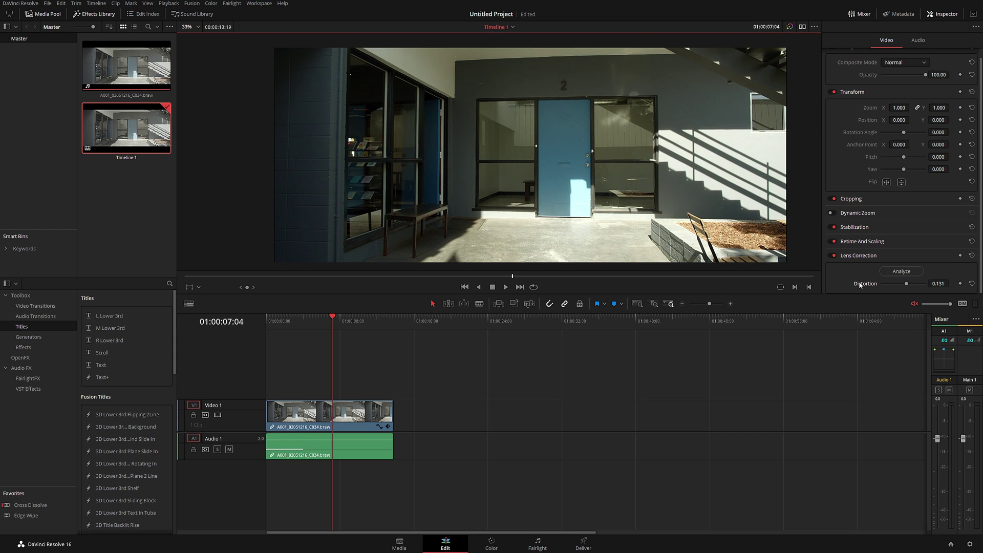
{"action": "left_click", "coordinate": [972, 284]}
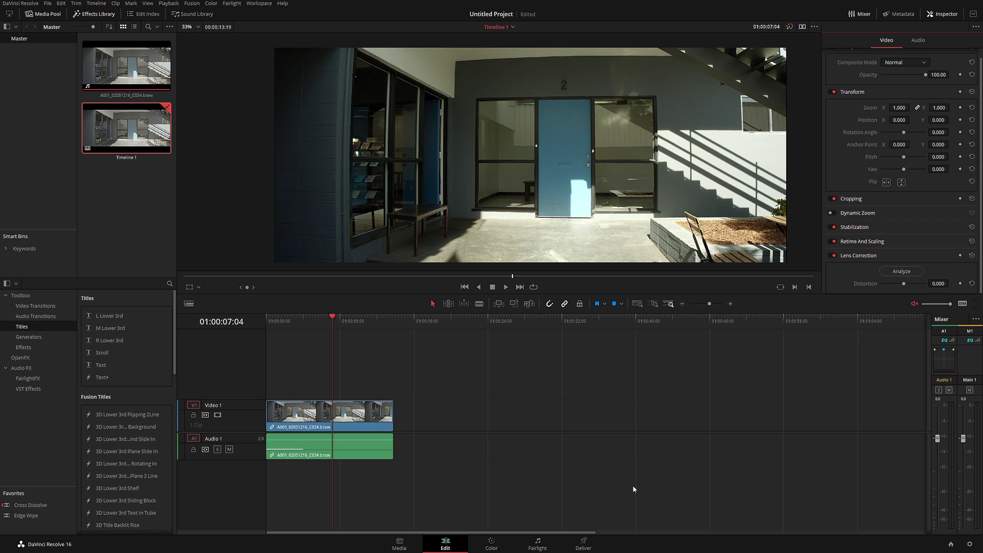
{"action": "left_click", "coordinate": [492, 546]}
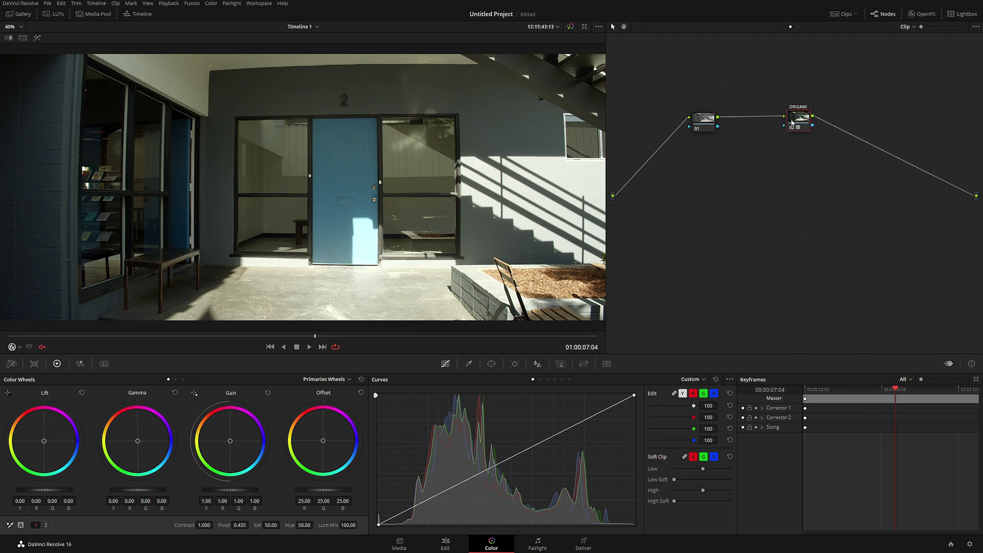
- Add serial node 03 after the ORIGAMI node, place it below node 02, and open the effects library
{"action": "left_click_drag", "start_coordinate": [791, 122], "coordinate": [772, 127]}
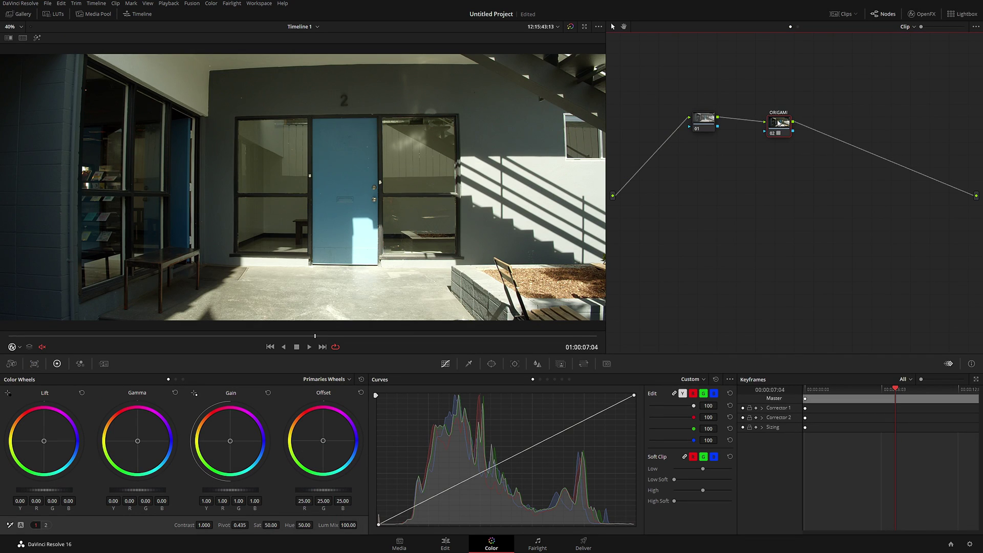
{"action": "key", "text": "alt+s"}
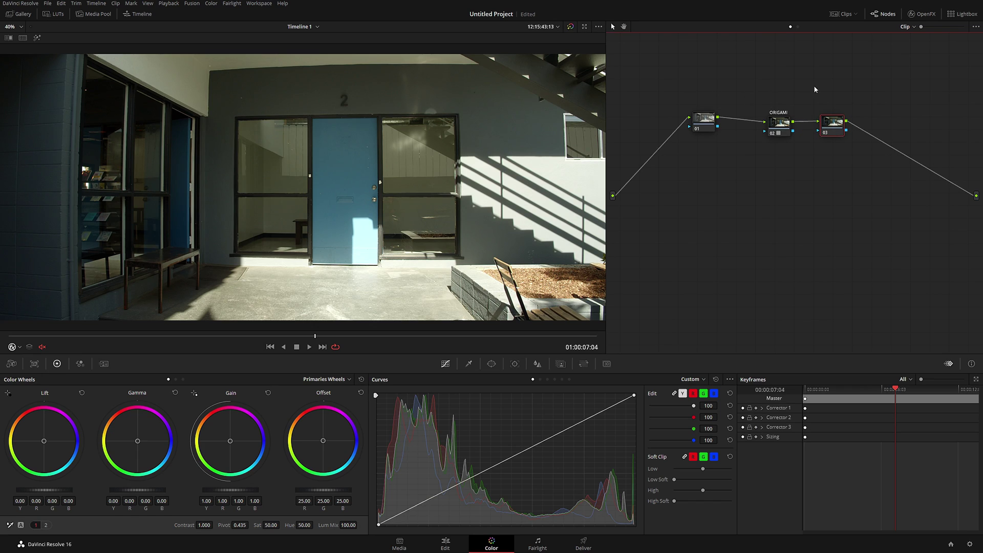
{"action": "left_click_drag", "start_coordinate": [825, 120], "coordinate": [827, 137]}
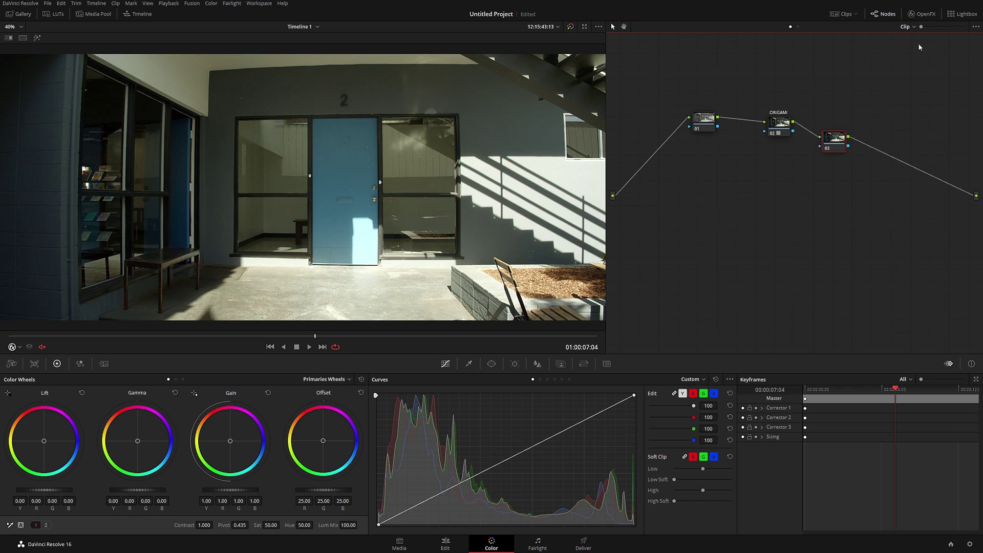
{"action": "left_click", "coordinate": [923, 15]}
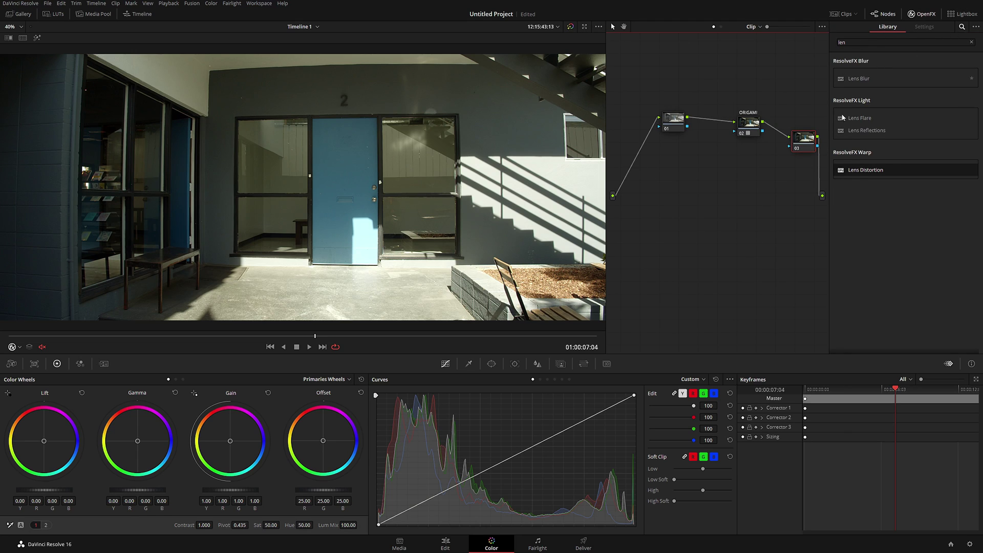
- Clear the 'len' search and drop ResolveFX Warp's Lens Distortion onto node 03
{"action": "left_click", "coordinate": [877, 42]}
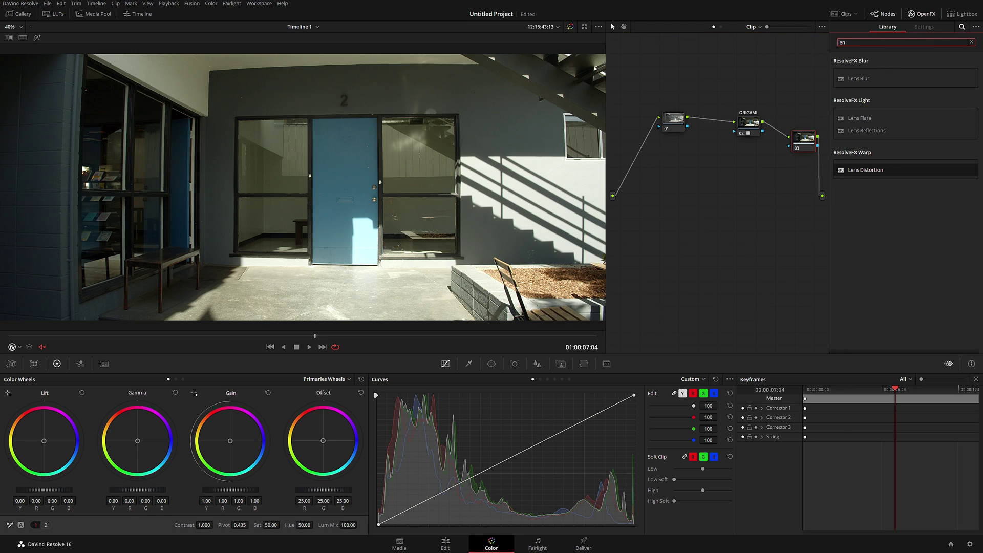
{"action": "left_click", "coordinate": [971, 42]}
{"action": "scroll", "coordinate": [926, 194], "scroll_direction": "down", "scroll_amount": 15}
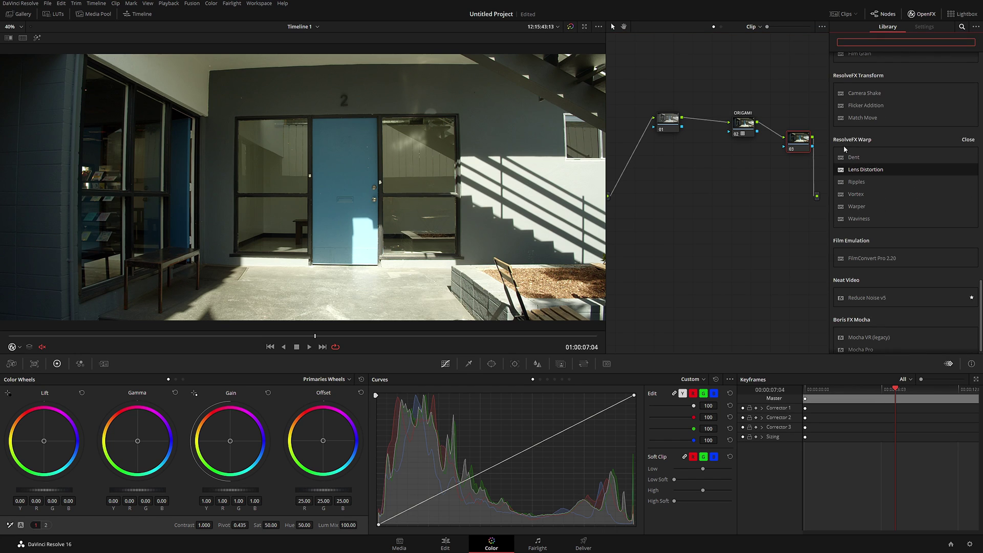
{"action": "left_click_drag", "start_coordinate": [843, 171], "coordinate": [797, 140]}
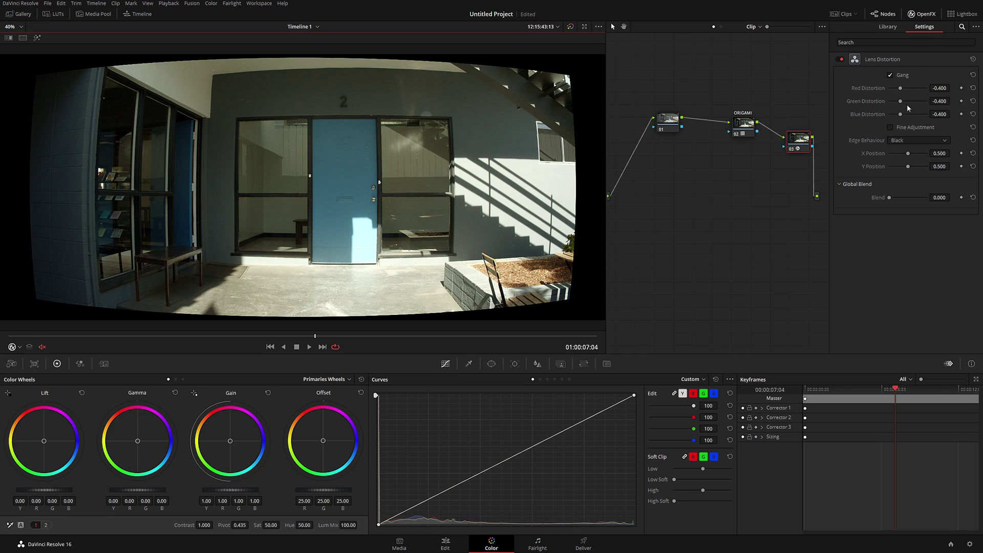
- Reset Red Distortion, gang red, green and blue at 0.245, and scrub back to an earlier frame
{"action": "left_click_drag", "start_coordinate": [901, 90], "coordinate": [873, 100]}
{"action": "mouse_move", "coordinate": [916, 88]}
{"action": "left_mouse_down"}
{"action": "mouse_move", "coordinate": [885, 98]}
{"action": "mouse_move", "coordinate": [914, 99]}
{"action": "left_mouse_up"}
{"action": "left_click", "coordinate": [973, 88]}
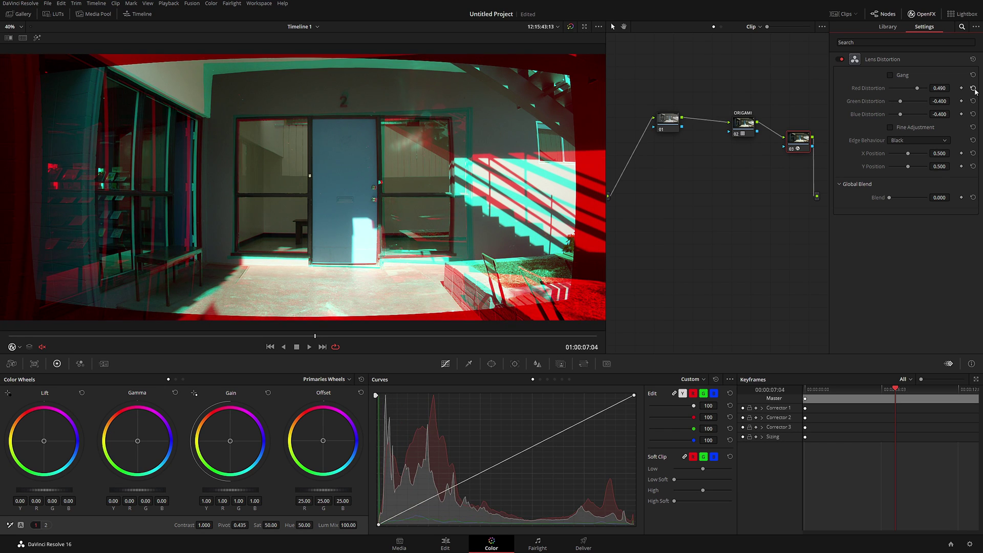
{"action": "left_click", "coordinate": [889, 75]}
{"action": "left_click_drag", "start_coordinate": [900, 88], "coordinate": [912, 91]}
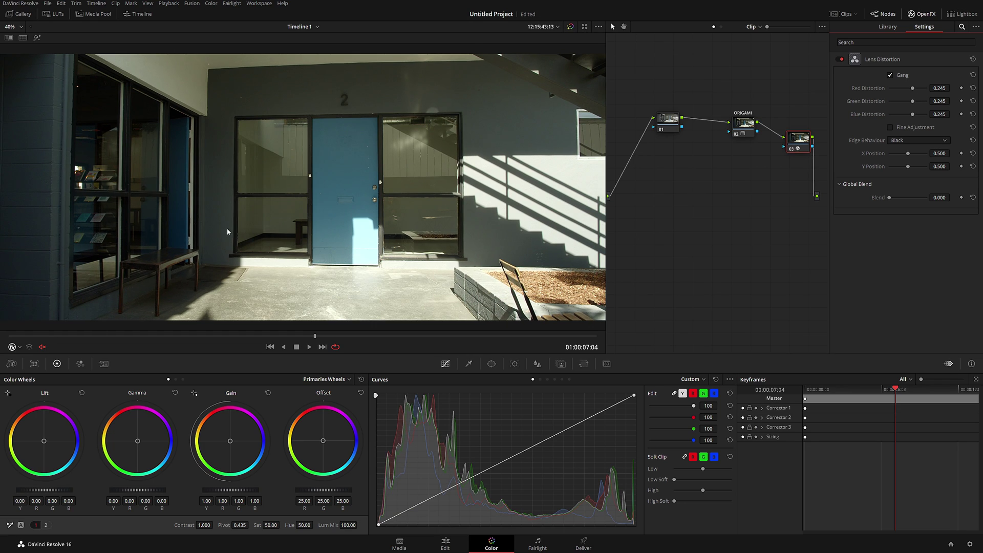
{"action": "left_click_drag", "start_coordinate": [205, 336], "coordinate": [288, 336]}
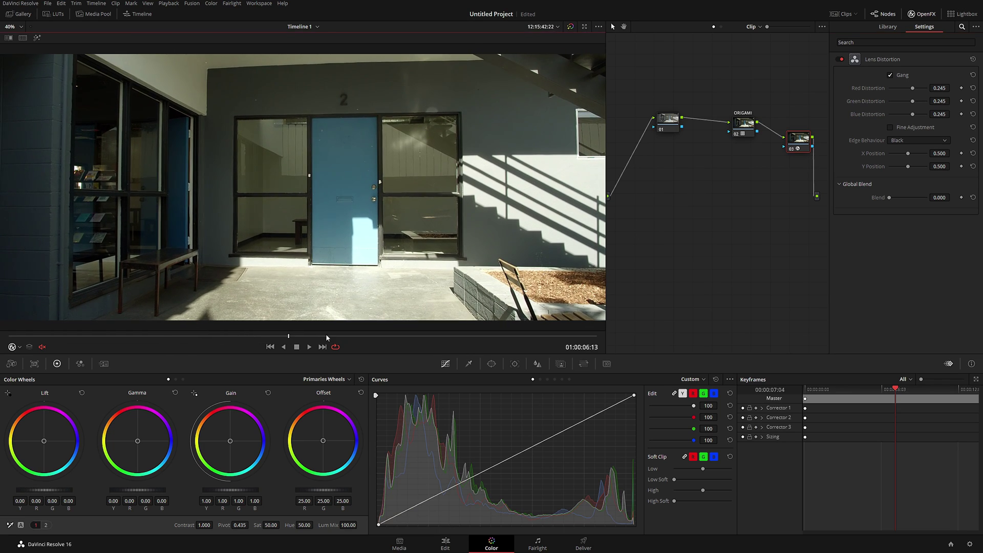
- Compare node 03 bypassed and enabled in the enlarged viewer, then restore the layout and fit the frame
{"action": "left_click", "coordinate": [922, 14]}
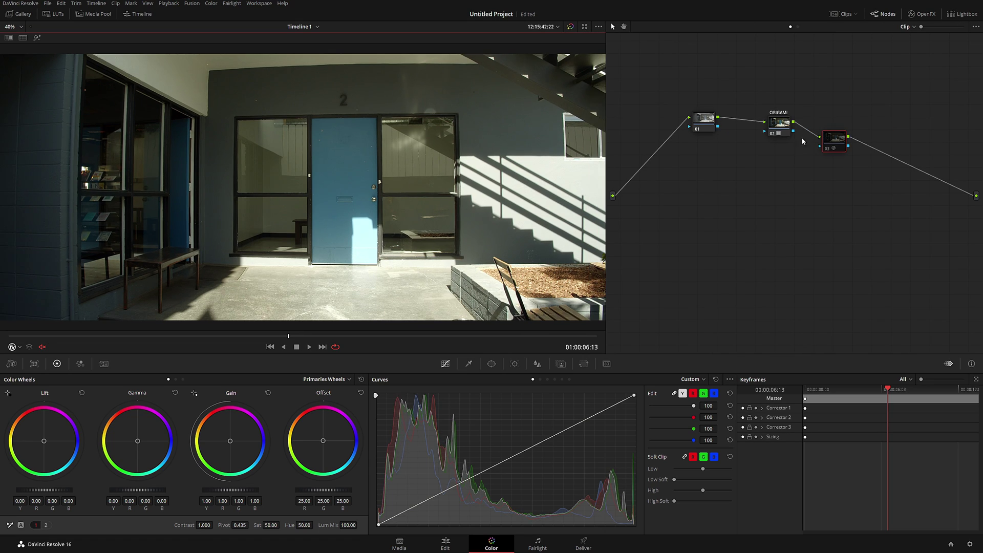
{"action": "key", "text": "ctrl+d"}
{"action": "key", "text": "alt+f"}
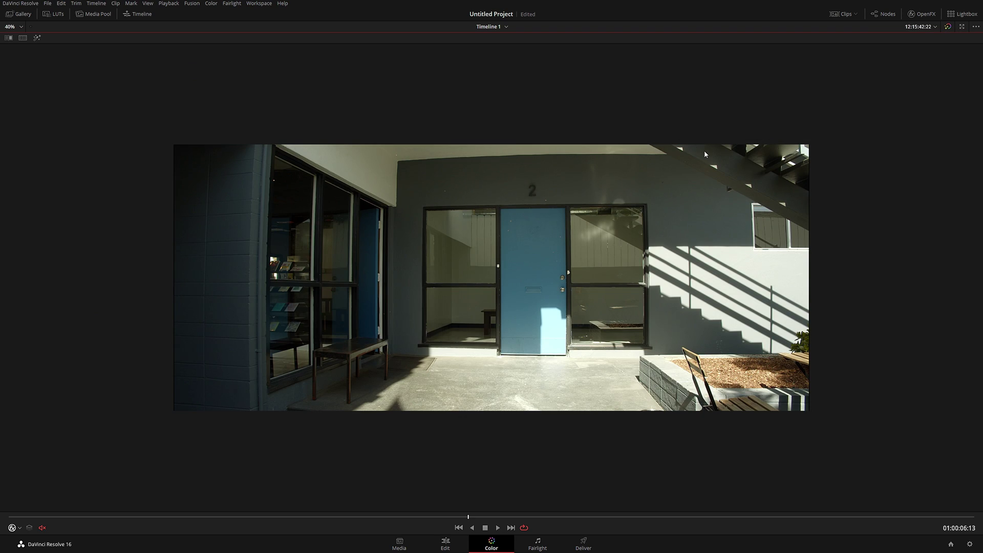
{"action": "scroll", "coordinate": [623, 237], "scroll_direction": "up", "scroll_amount": 1}
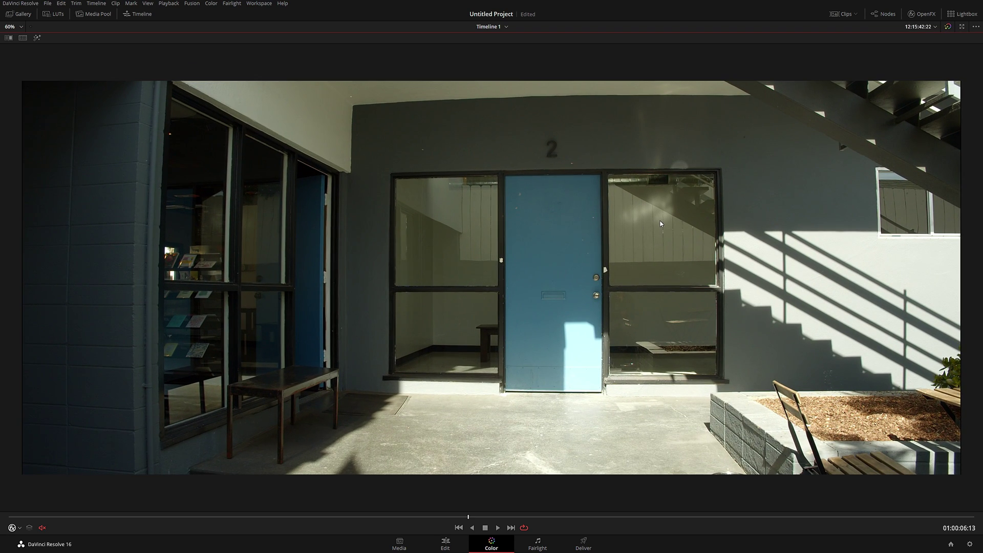
{"action": "key", "text": "ctrl+d"}
{"action": "key", "text": "ctrl+d"}
{"action": "key", "text": "ctrl+d"}
{"action": "key", "text": "ctrl+d"}
{"action": "key", "text": "alt+f"}
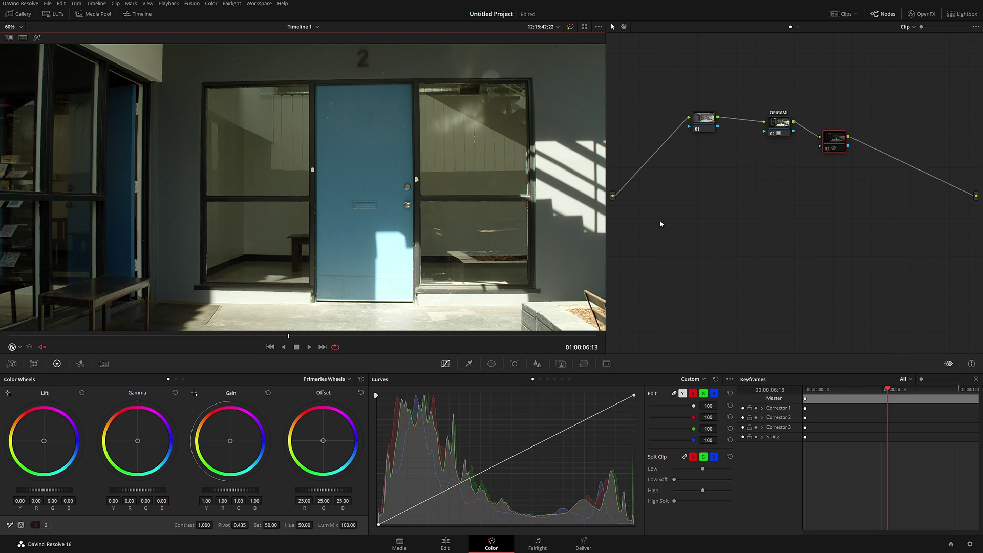
{"action": "key", "text": "shift+z"}
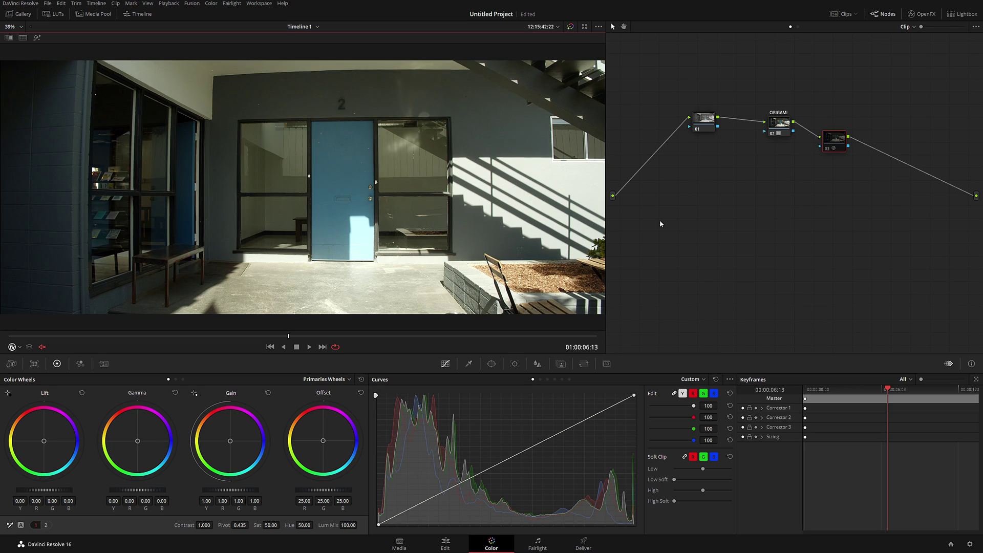